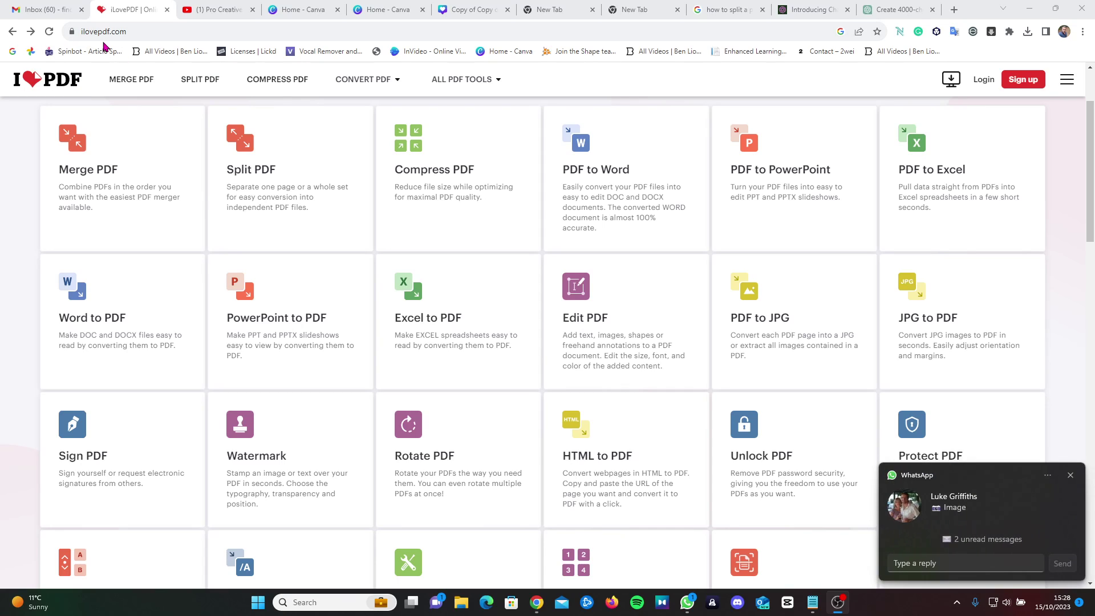
Dismiss the WhatsApp chat notification popup on the iLovePDF home page.
left_click(1069, 474)
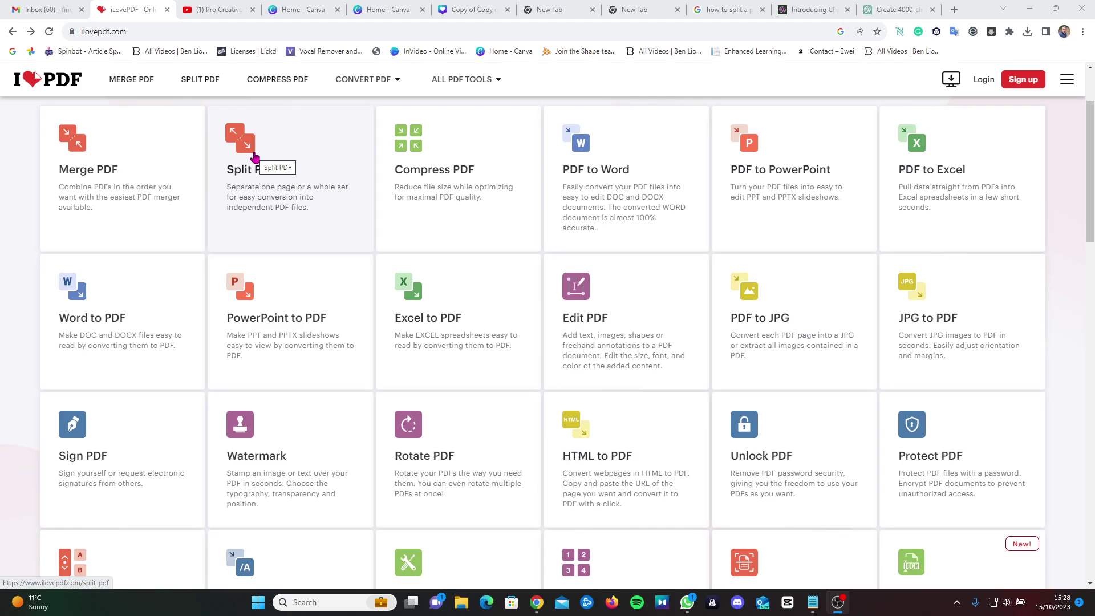
Start the Split PDF tool and pick 'sample' from the Downloads folder.
left_click(254, 160)
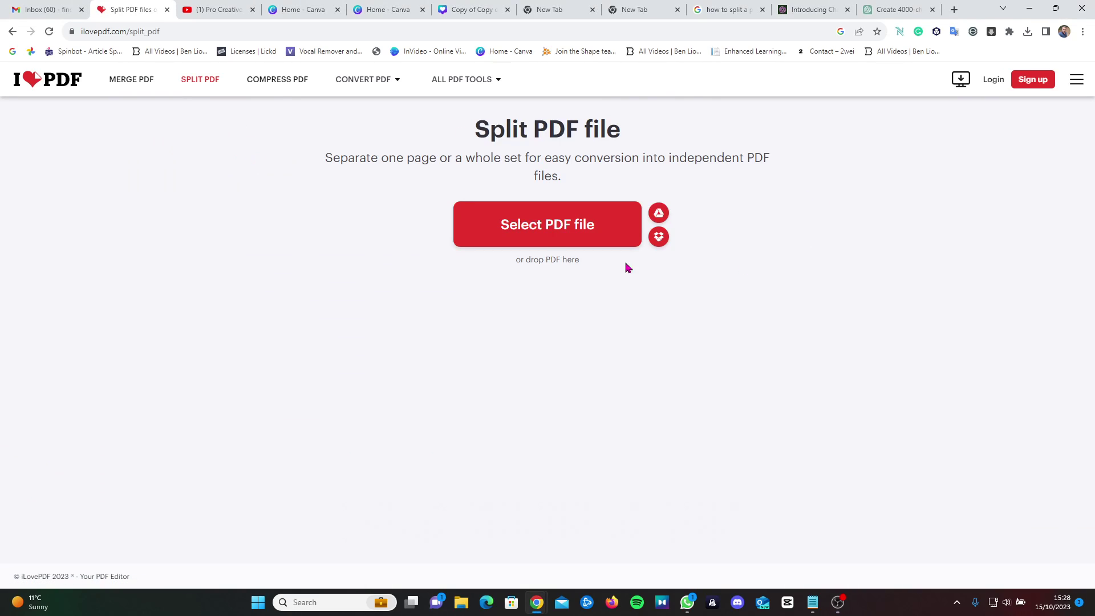
left_click(504, 232)
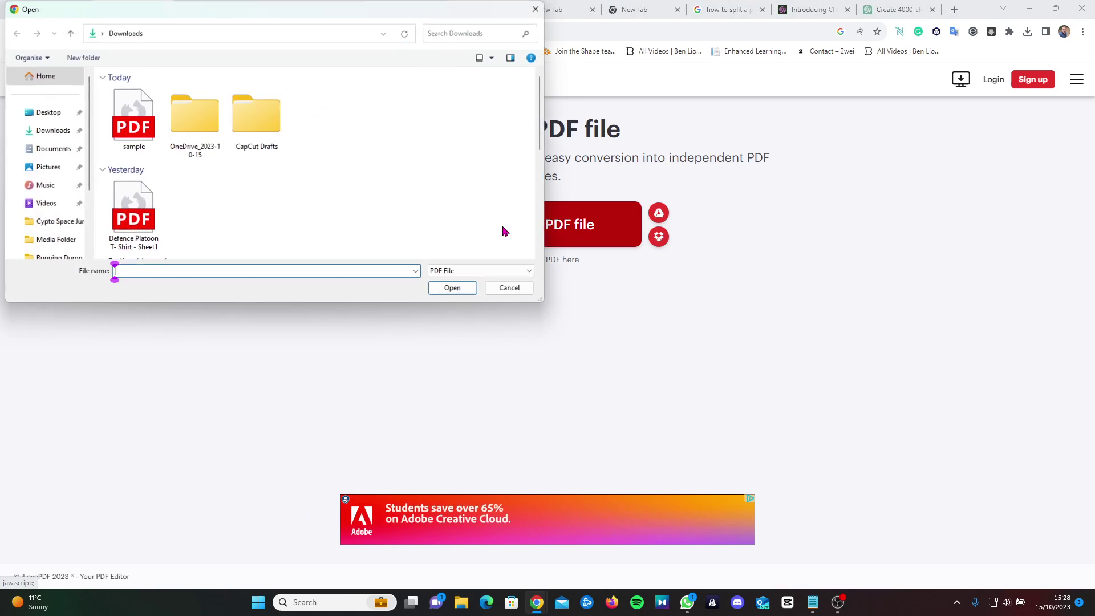
left_click(143, 112)
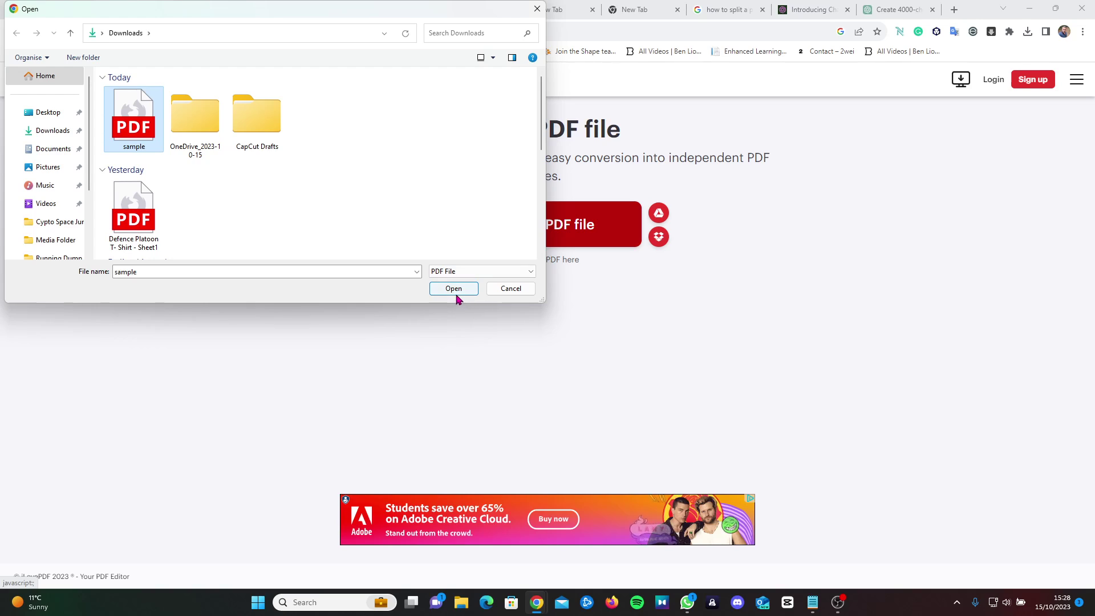
Upload the sample PDF and narrow the custom range's end from page 2 to 1.
left_click(453, 291)
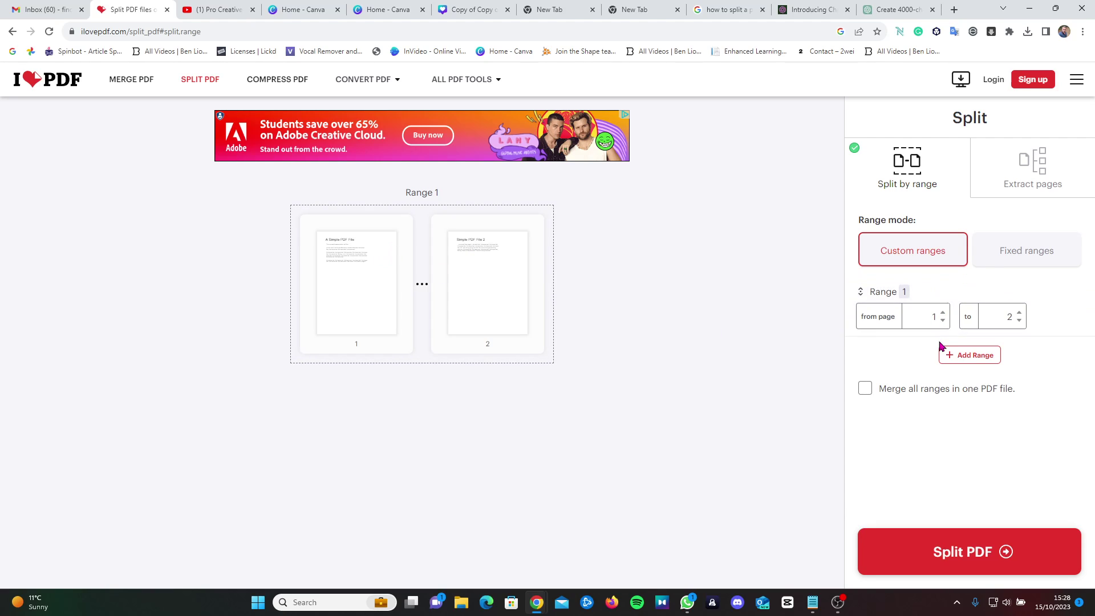
mouse_move(967, 312)
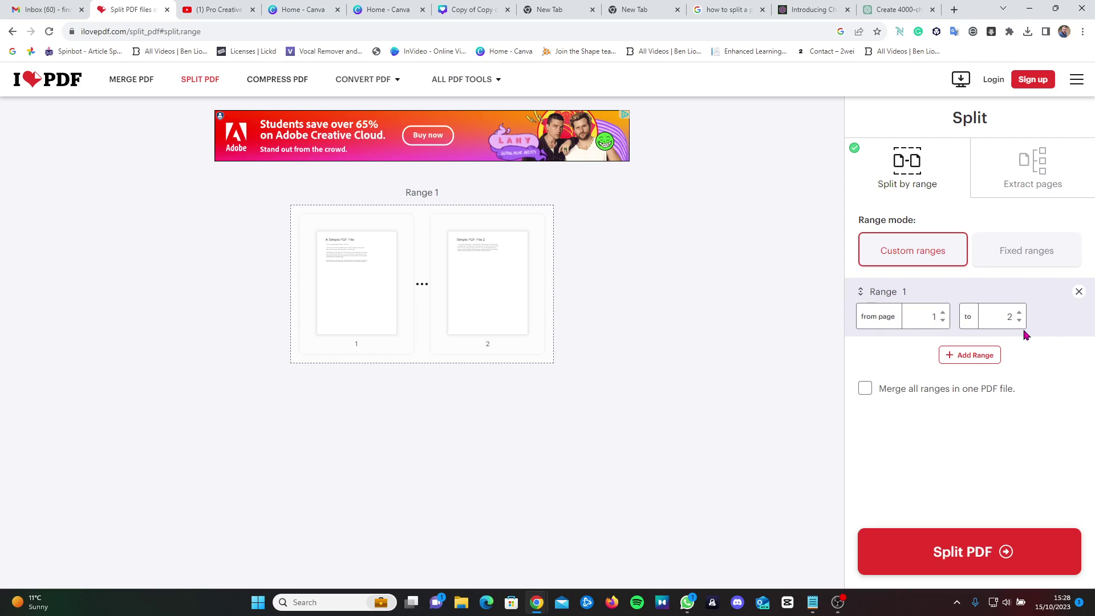
left_click(1018, 320)
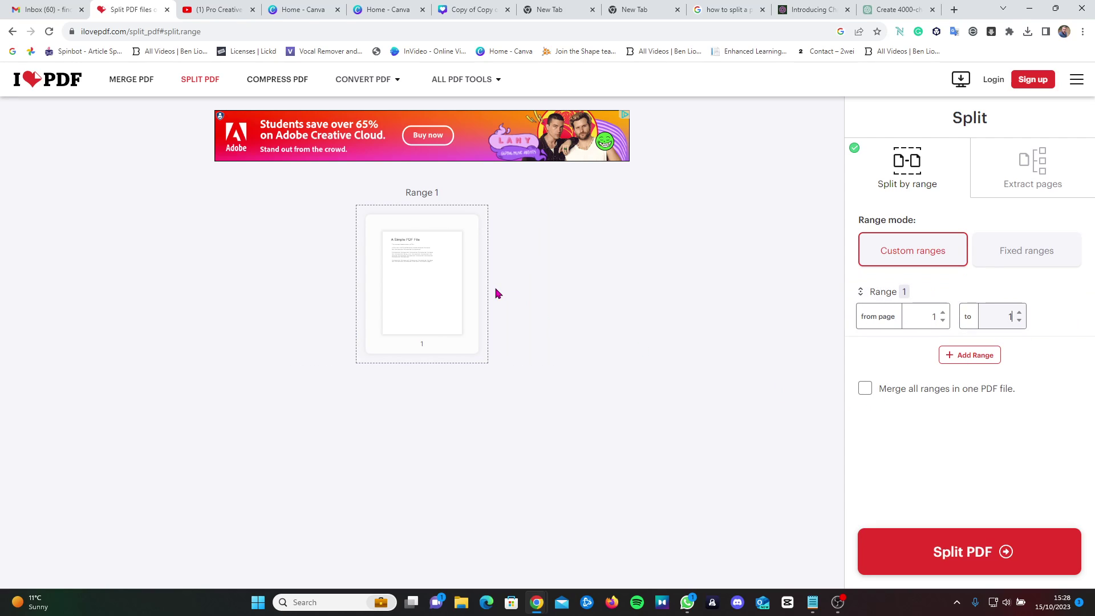
Split out page 1 and download the result as sample-1.pdf.
left_click(982, 551)
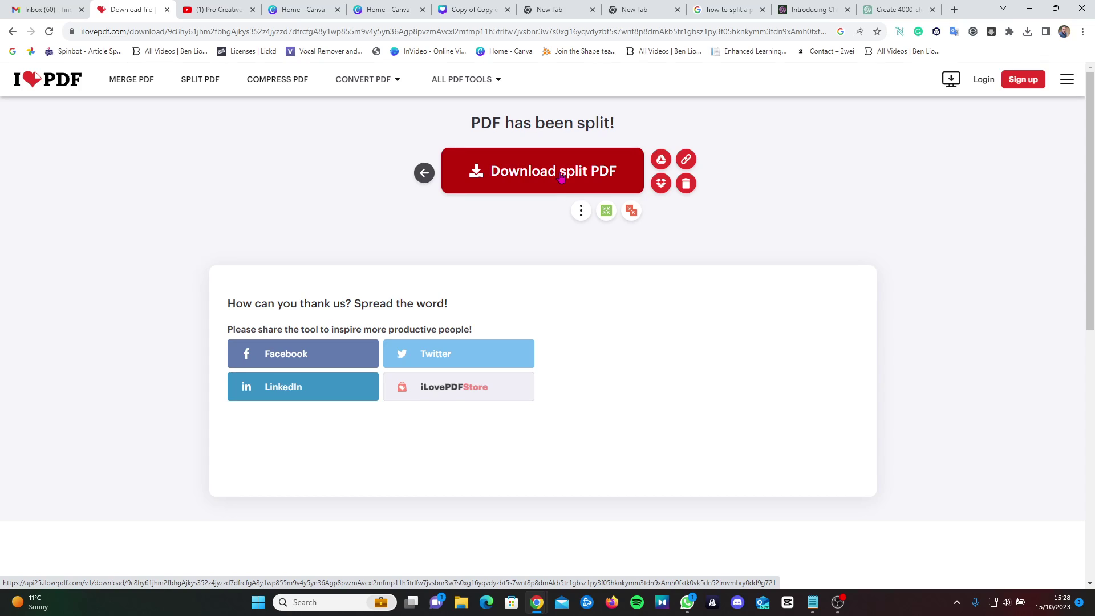
left_click(562, 178)
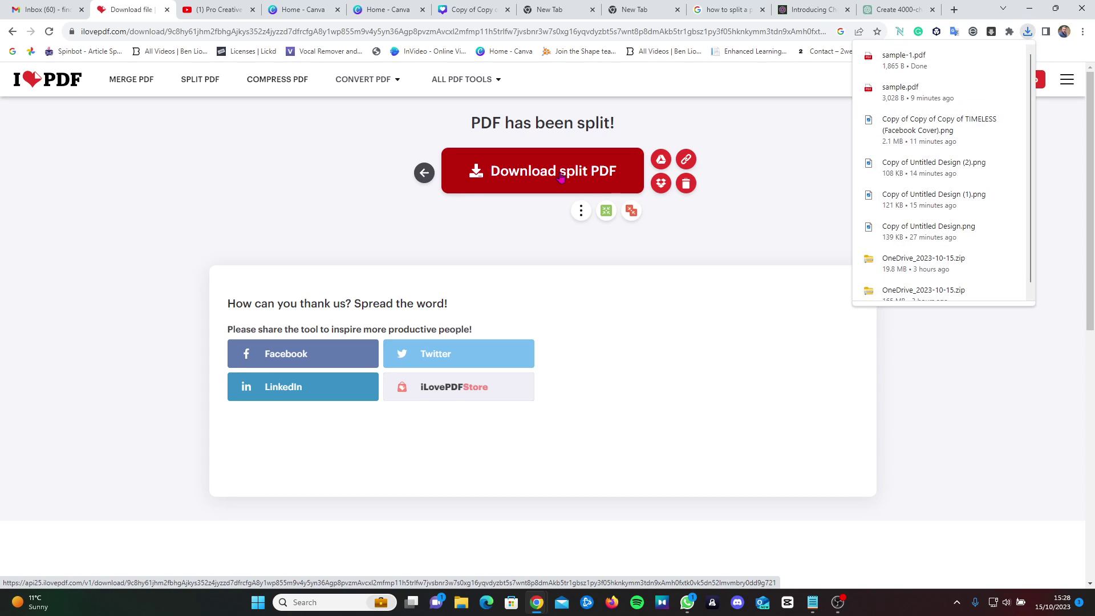